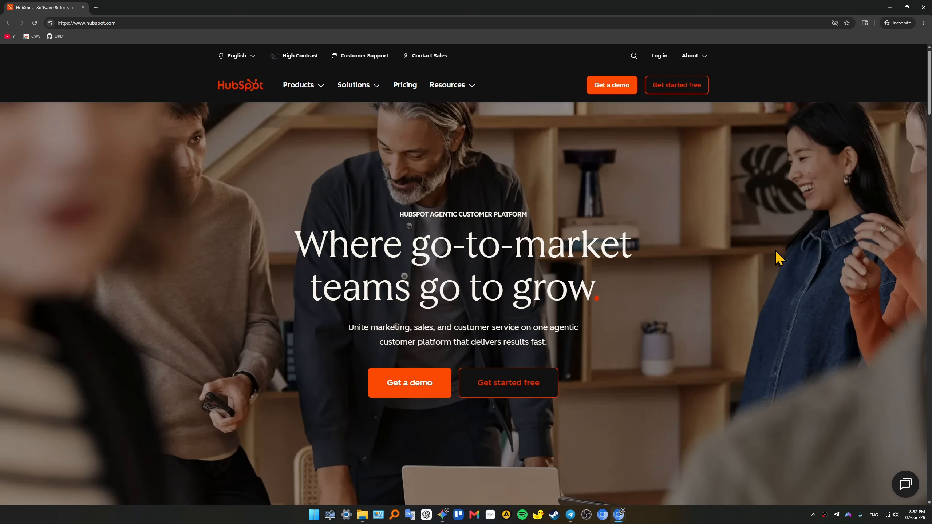
Look through the HubSpot homepage's customer platform overview and the Marketing, Sales, Service and Content Hub descriptions
{"action": "scroll", "coordinate": [707, 229], "scroll_direction": "down", "scroll_amount": 10}
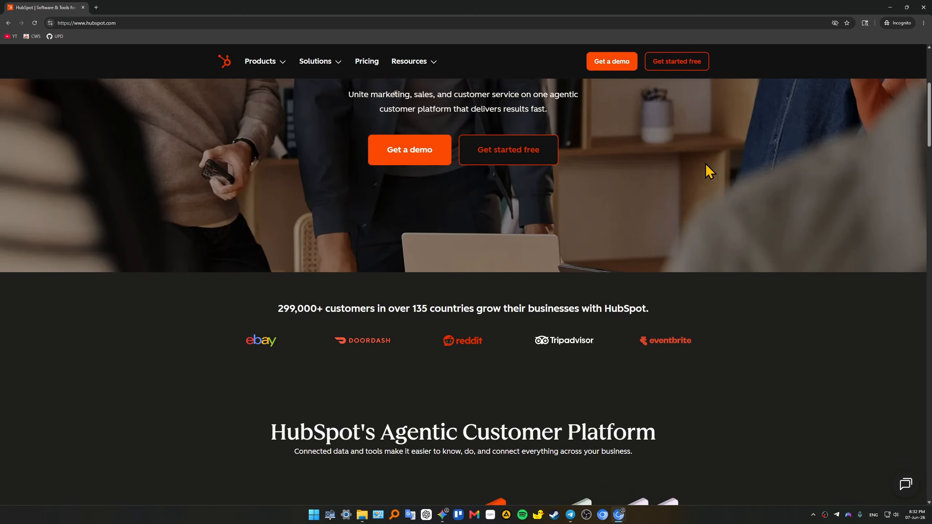
{"action": "scroll", "coordinate": [724, 183], "scroll_direction": "down", "scroll_amount": 3}
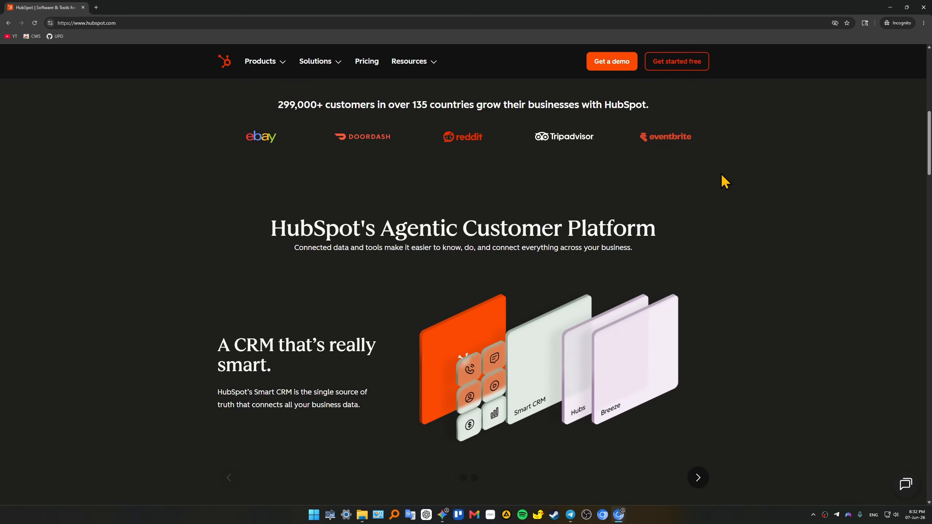
{"action": "scroll", "coordinate": [720, 173], "scroll_direction": "down", "scroll_amount": 4}
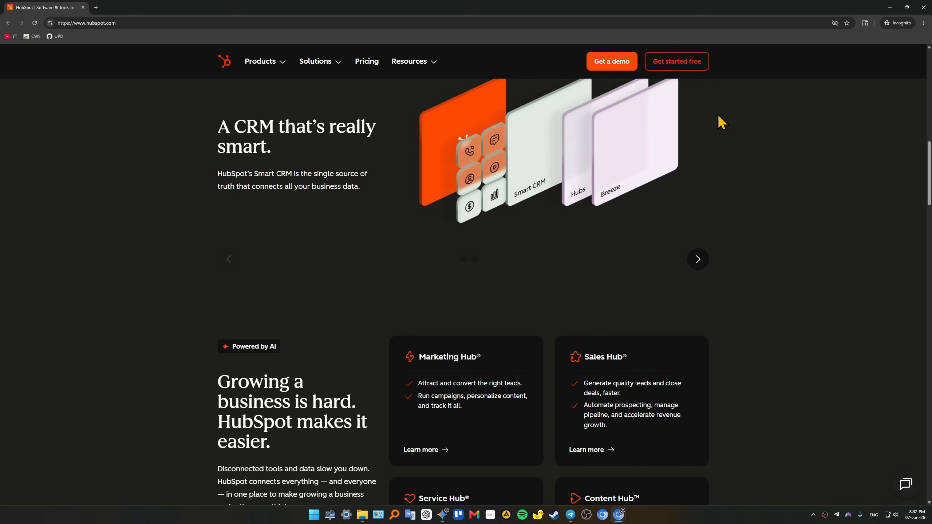
{"action": "scroll", "coordinate": [721, 123], "scroll_direction": "down", "scroll_amount": 3}
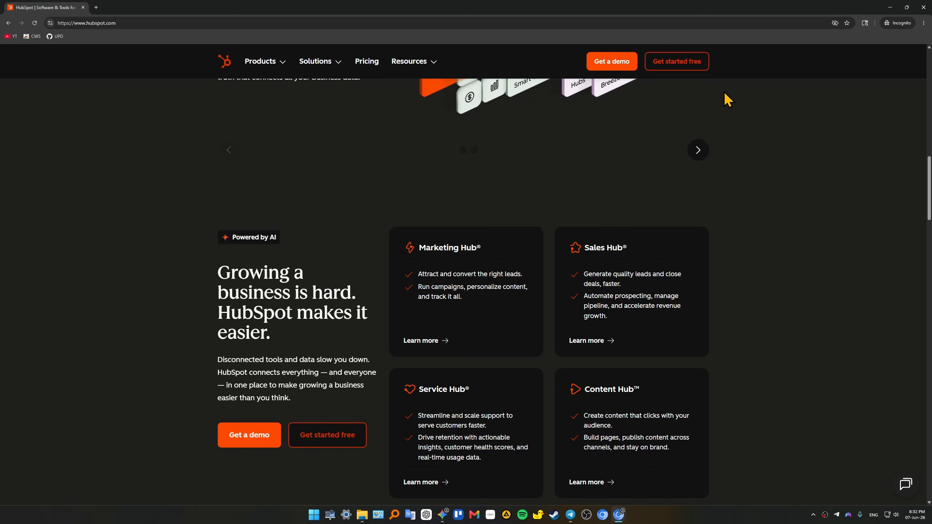
{"action": "scroll", "coordinate": [724, 99], "scroll_direction": "down", "scroll_amount": 3}
{"action": "scroll", "coordinate": [702, 158], "scroll_direction": "up", "scroll_amount": 15}
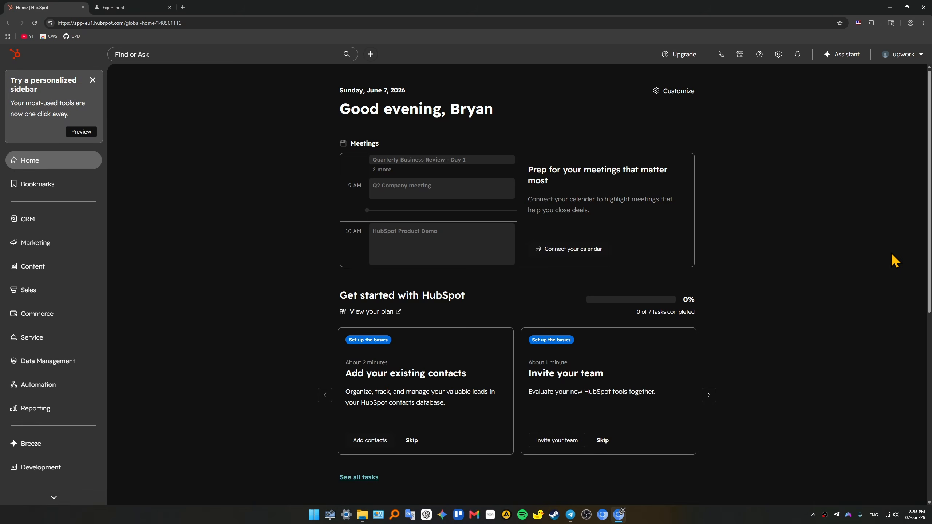
Open the account's Tracking Code settings and examine the embed code and the URL validation field
{"action": "left_click", "coordinate": [778, 54]}
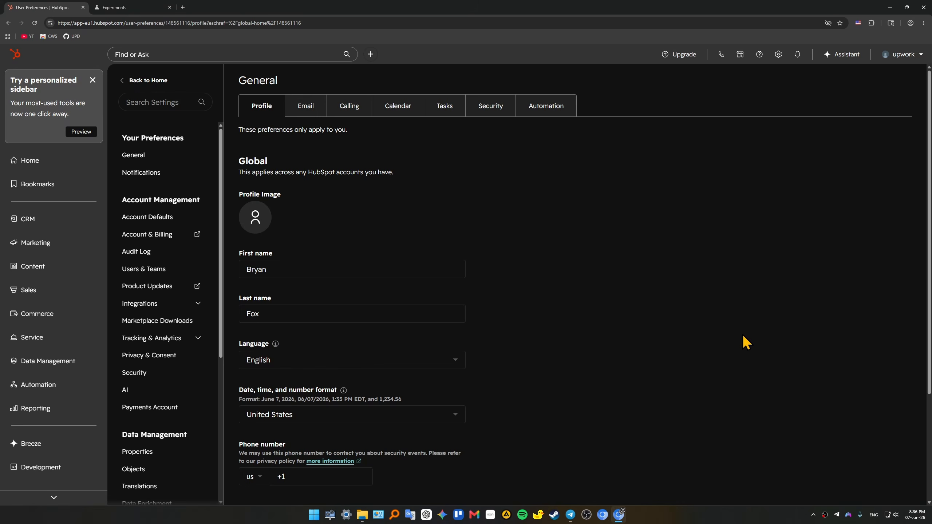
{"action": "left_click", "coordinate": [180, 339]}
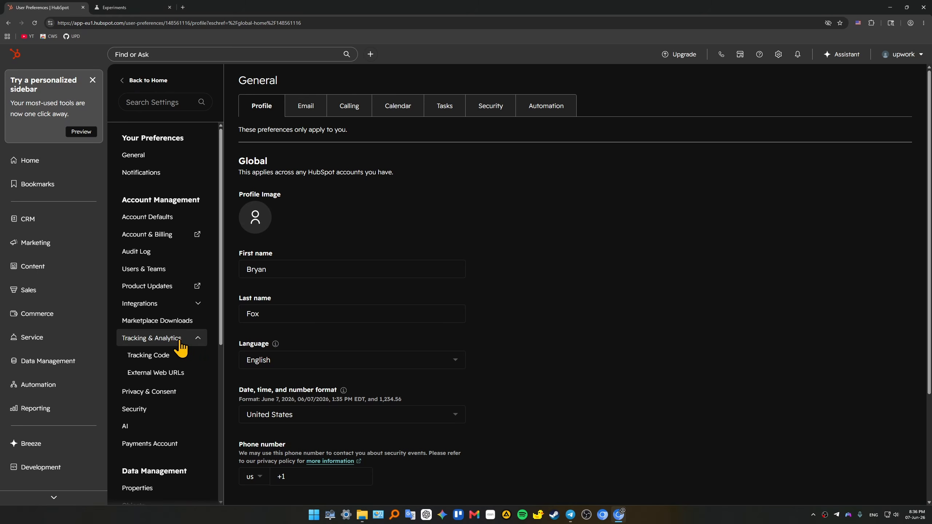
{"action": "left_click", "coordinate": [178, 355]}
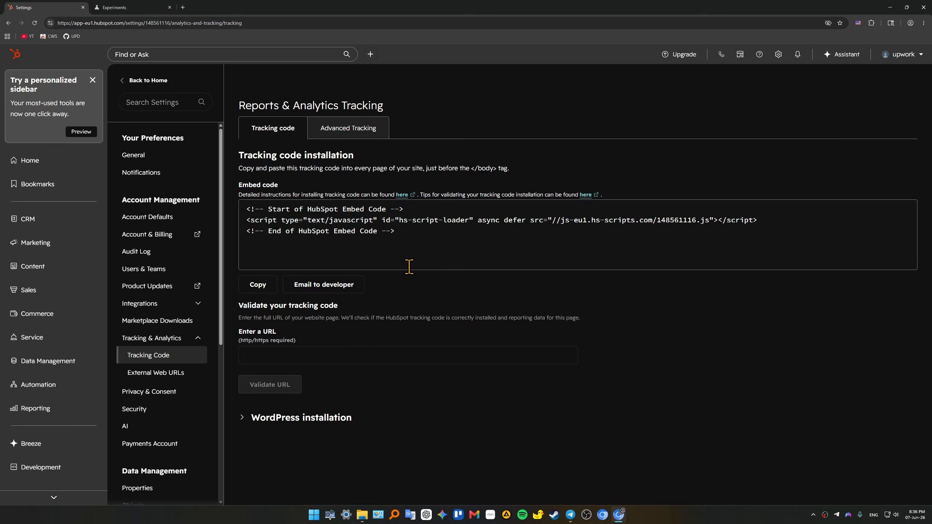
{"action": "left_click", "coordinate": [415, 252]}
{"action": "left_click", "coordinate": [574, 358]}
{"action": "left_click", "coordinate": [725, 325]}
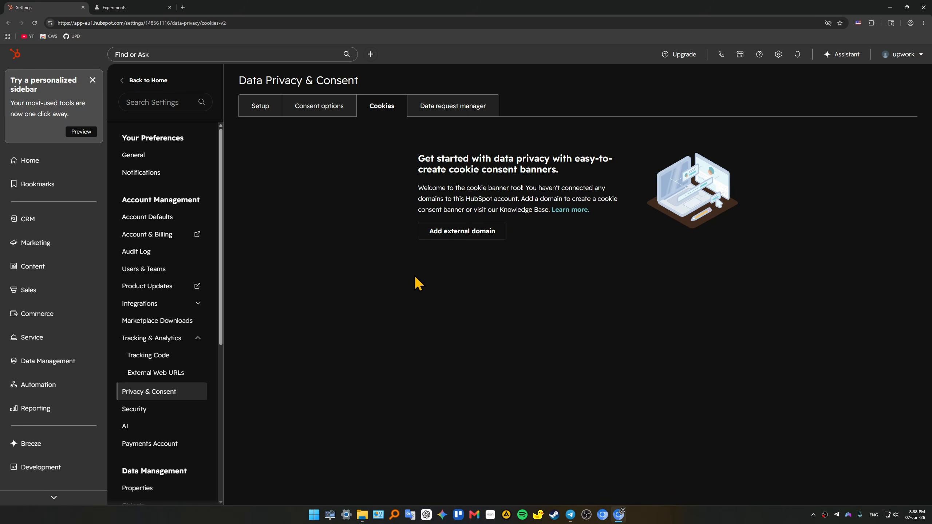
{"action": "left_click", "coordinate": [148, 54]}
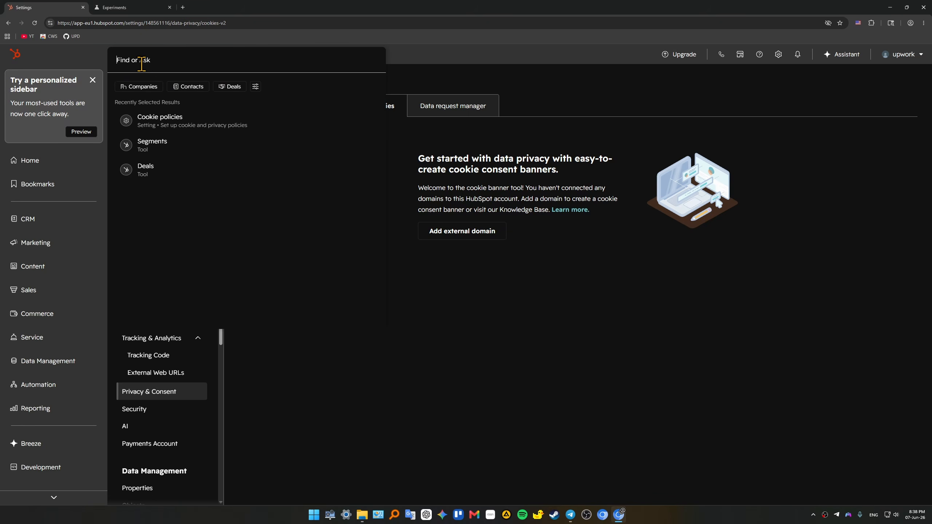
{"action": "left_click", "coordinate": [611, 215]}
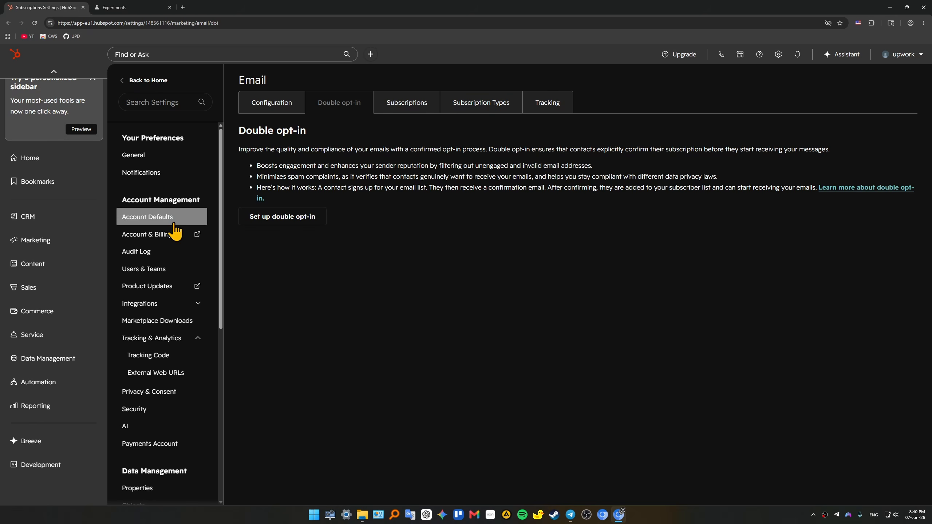
Open the Contacts object setup in the account settings and go to its list of contact properties
{"action": "scroll", "coordinate": [192, 232], "scroll_direction": "down", "scroll_amount": 1}
{"action": "scroll", "coordinate": [191, 235], "scroll_direction": "down", "scroll_amount": 7}
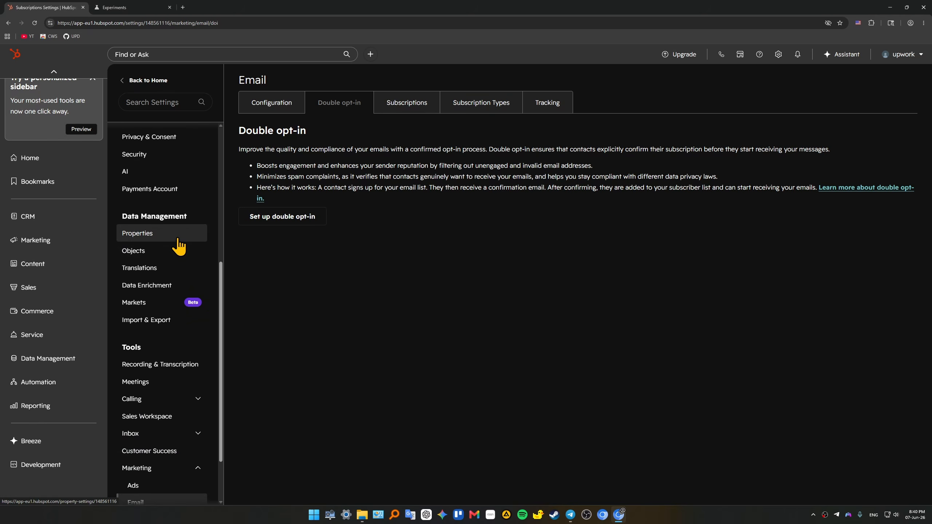
{"action": "scroll", "coordinate": [180, 251], "scroll_direction": "up", "scroll_amount": 1}
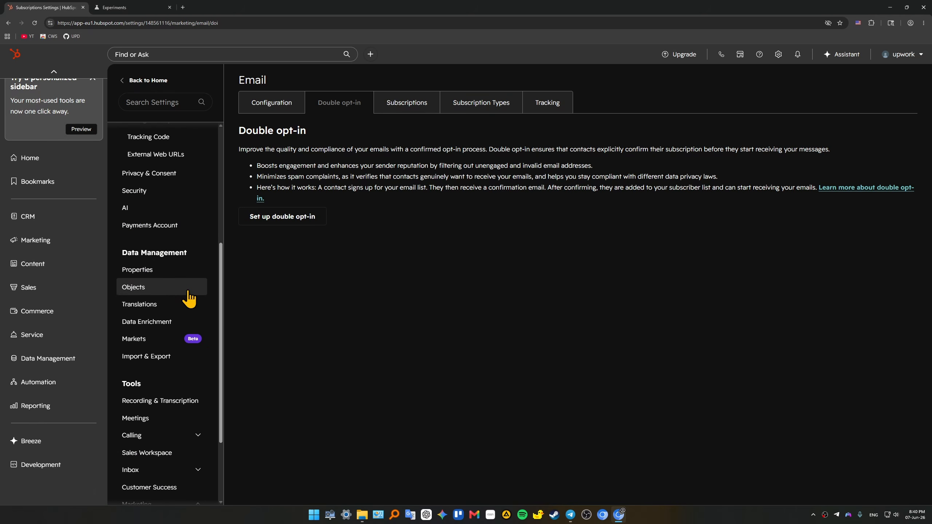
{"action": "left_click", "coordinate": [175, 291]}
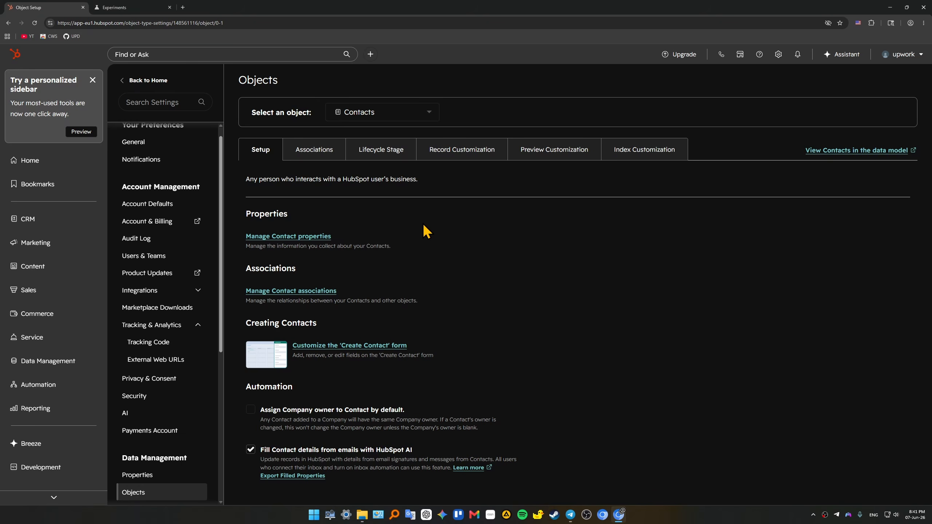
{"action": "left_click", "coordinate": [275, 242]}
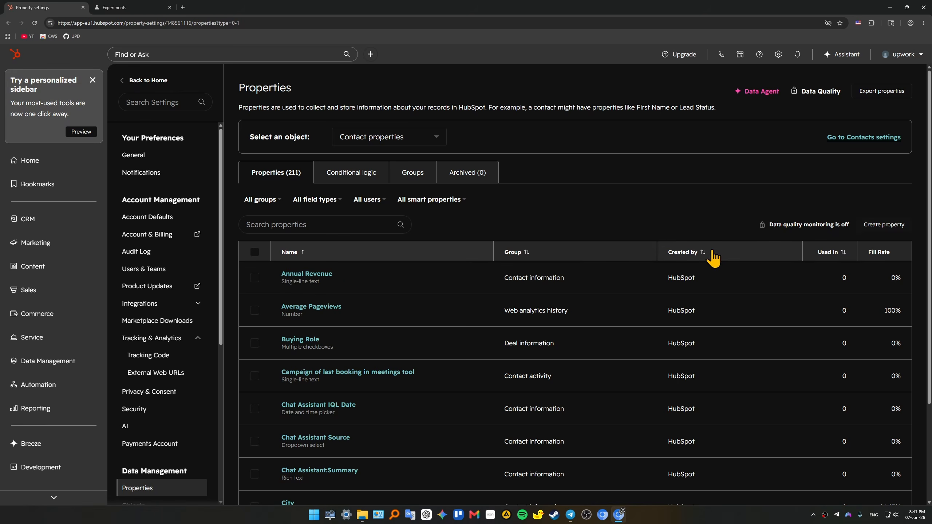
Start a new contact property labelled "Lead Tier Classification" and dismiss the form without creating it
{"action": "left_click", "coordinate": [884, 225]}
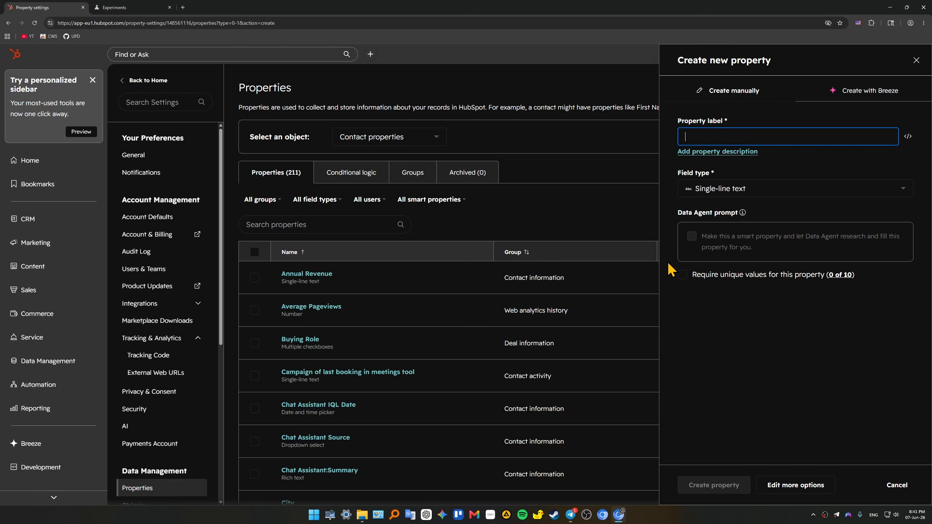
{"action": "type", "text": "Lead Tier Classification"}
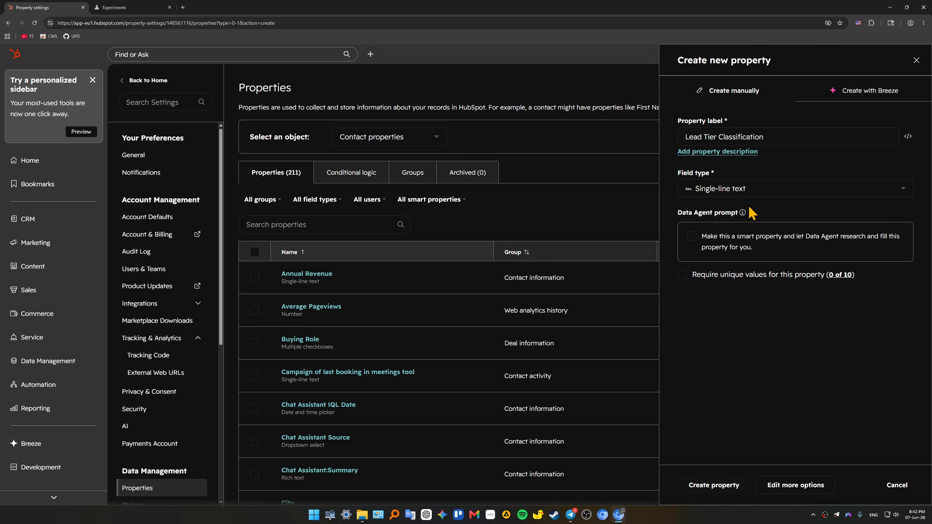
{"action": "key", "text": "Escape"}
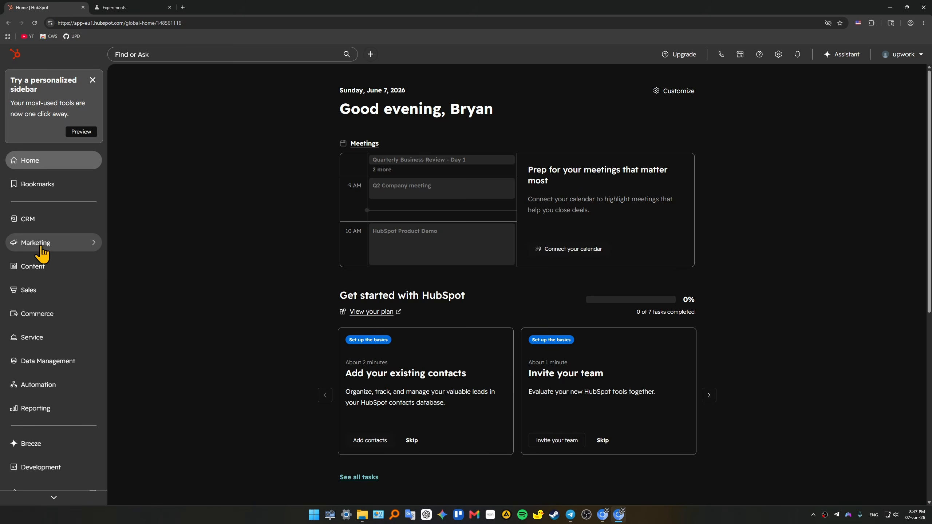
Open the Lead Scoring page from the marketing tools
{"action": "mouse_move", "coordinate": [60, 245]}
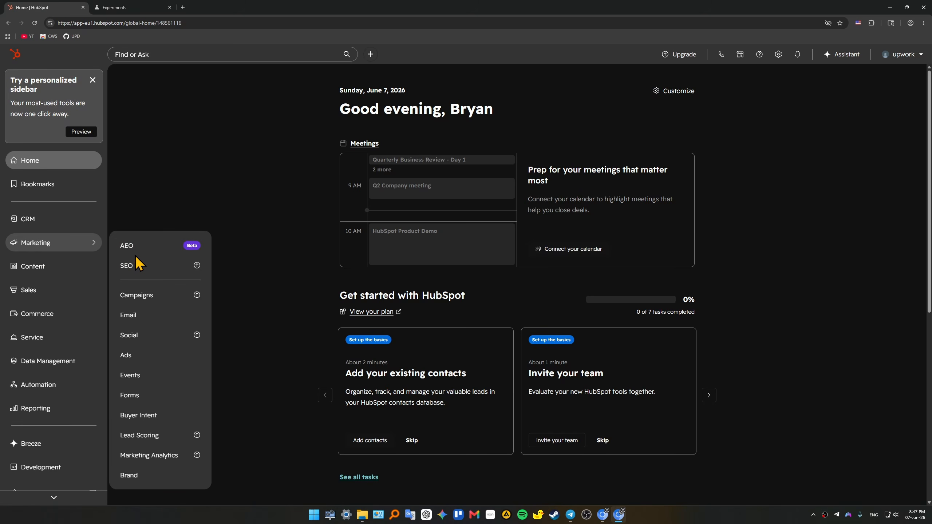
{"action": "left_click", "coordinate": [139, 435]}
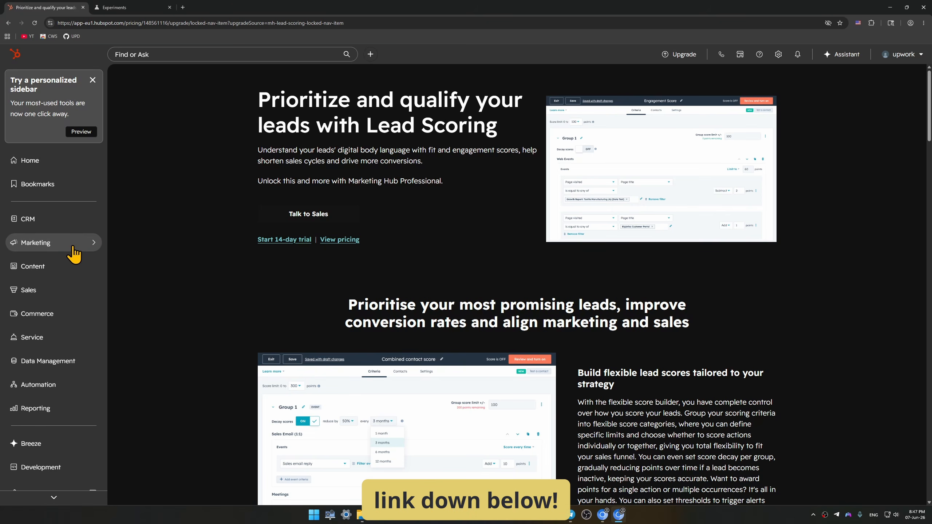
{"action": "mouse_move", "coordinate": [70, 248]}
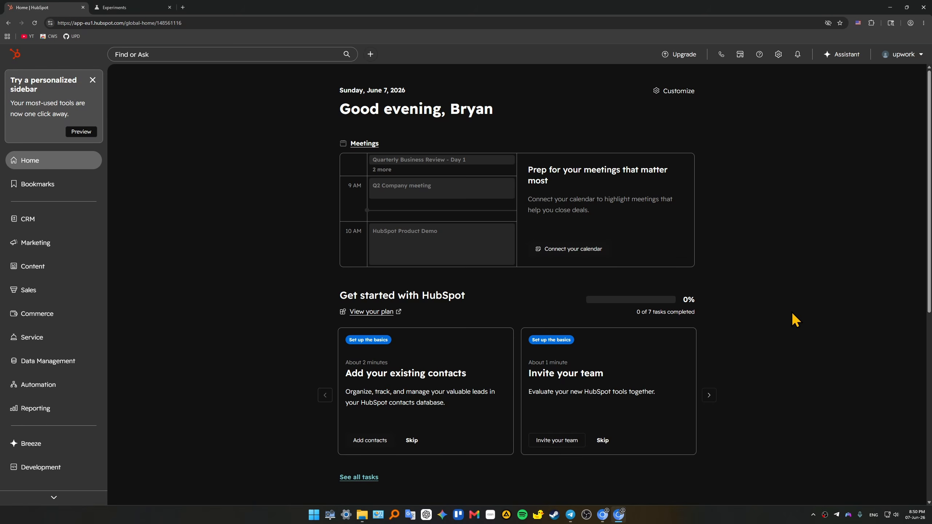
Open the Workflows page and read the workflow automation guide's sections on triggers, actions, records and how workflows work
{"action": "mouse_move", "coordinate": [78, 395]}
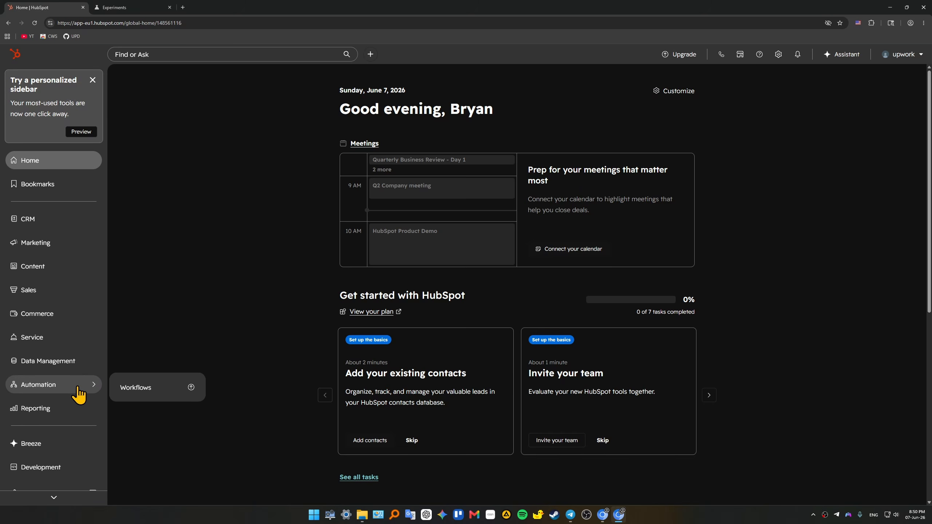
{"action": "left_click", "coordinate": [133, 390]}
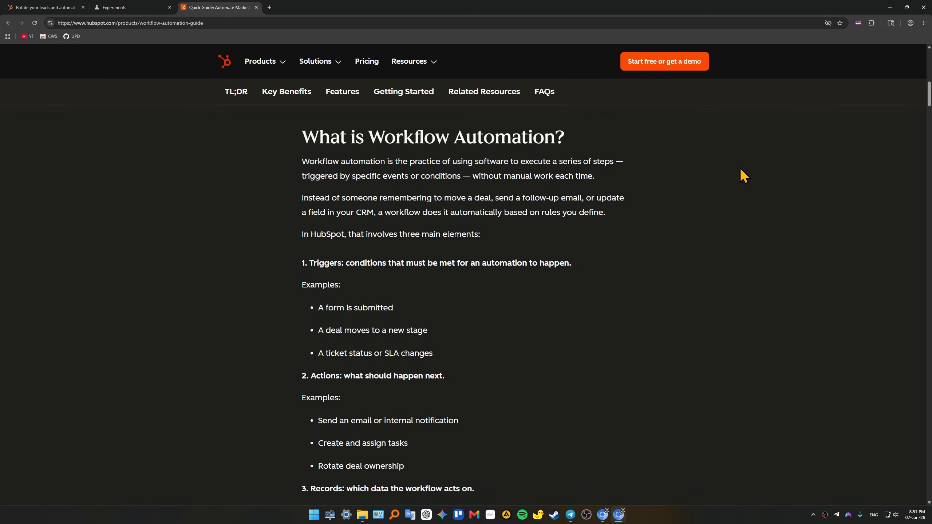
{"action": "scroll", "coordinate": [672, 213], "scroll_direction": "down", "scroll_amount": 5}
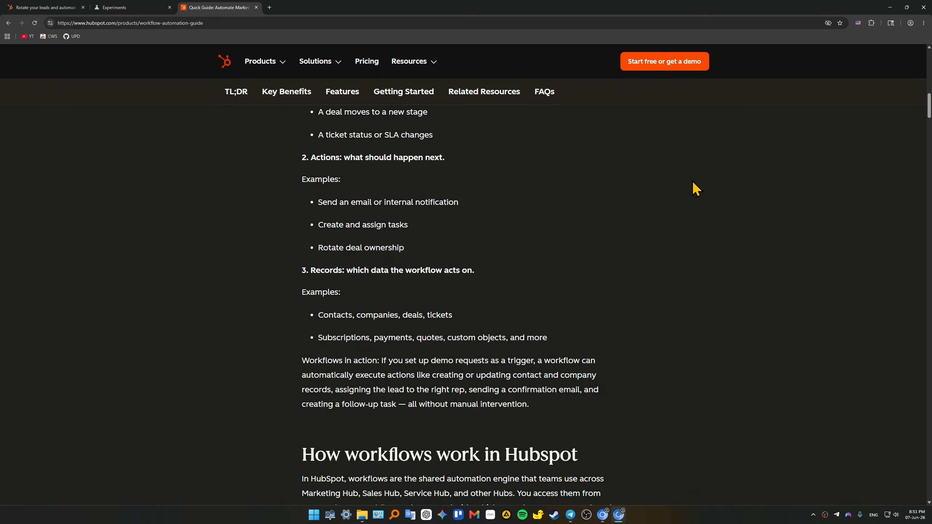
{"action": "scroll", "coordinate": [696, 188], "scroll_direction": "down", "scroll_amount": 5}
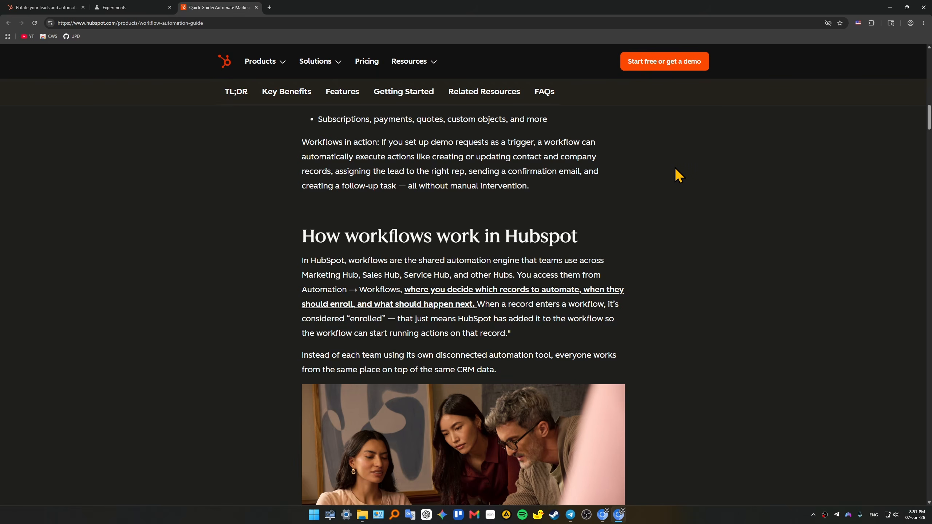
{"action": "scroll", "coordinate": [681, 183], "scroll_direction": "down", "scroll_amount": 5}
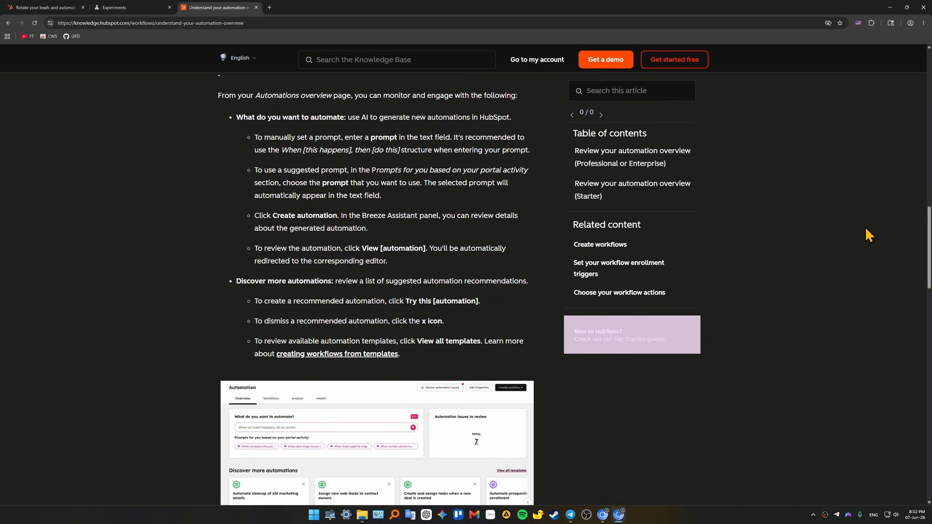
Read the automation overview article's sections on AI-generated automations and performance monitoring, and return to the account's home page
{"action": "middle_click", "coordinate": [860, 228]}
{"action": "scroll", "coordinate": [867, 241], "scroll_direction": "down", "scroll_amount": 1}
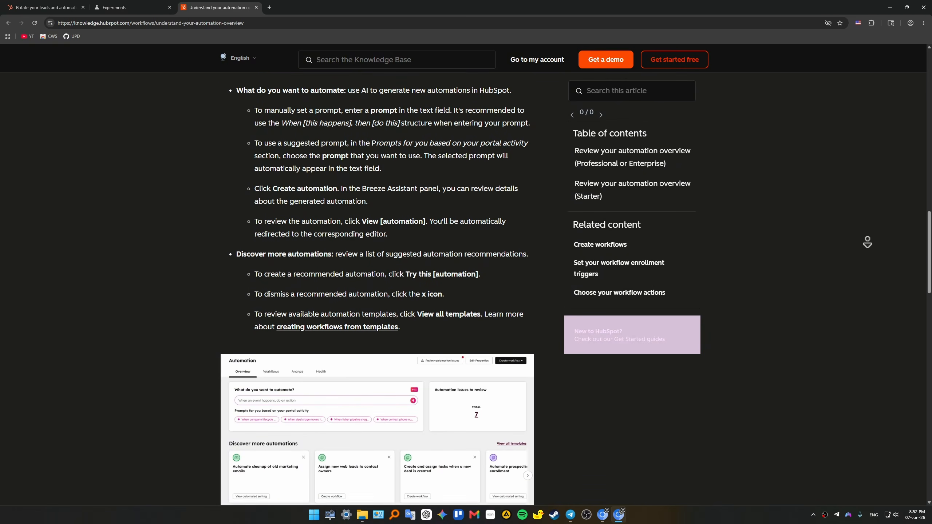
{"action": "scroll", "coordinate": [867, 242], "scroll_direction": "down", "scroll_amount": 1}
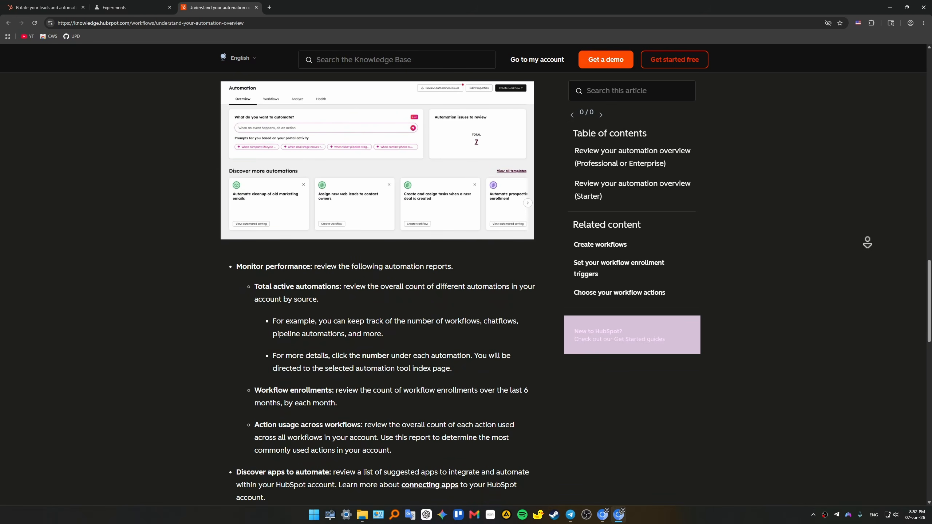
{"action": "scroll", "coordinate": [378, 287], "scroll_direction": "down", "scroll_amount": 1}
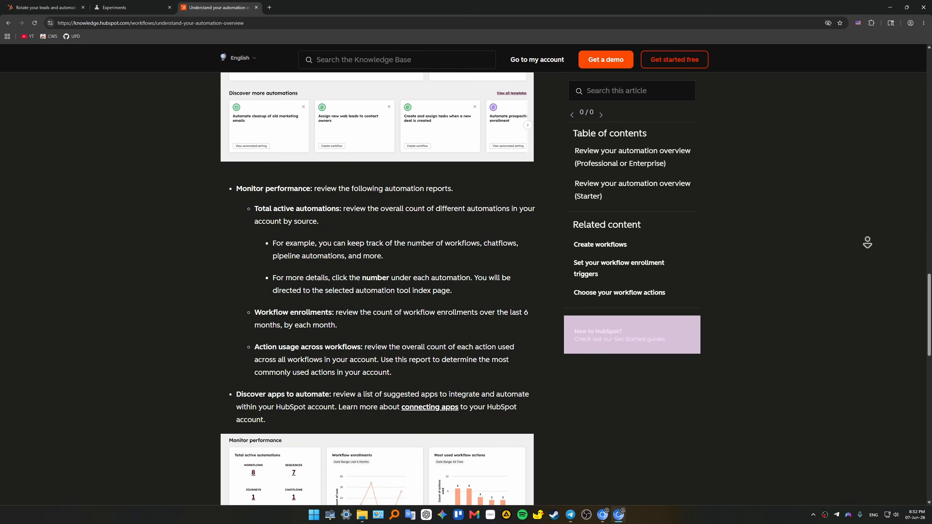
{"action": "key", "text": "ctrl+w"}
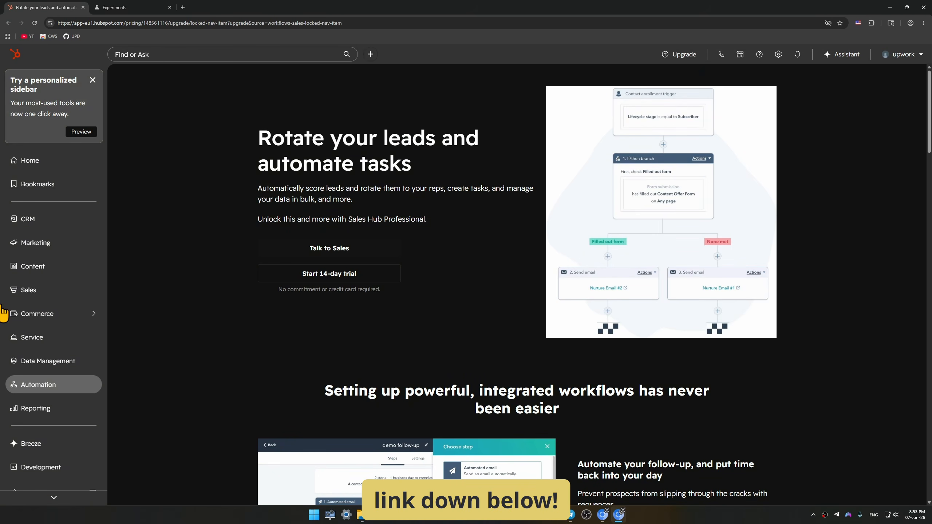
{"action": "left_click", "coordinate": [55, 166]}
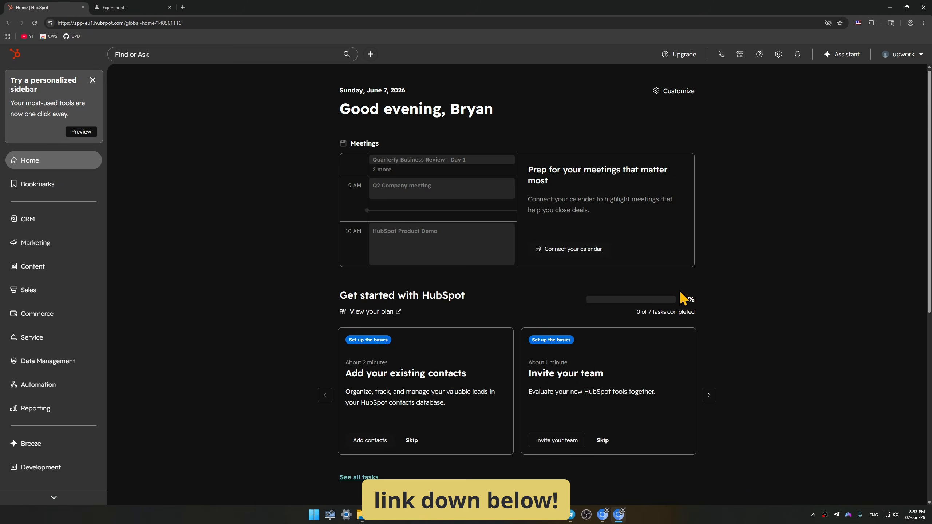